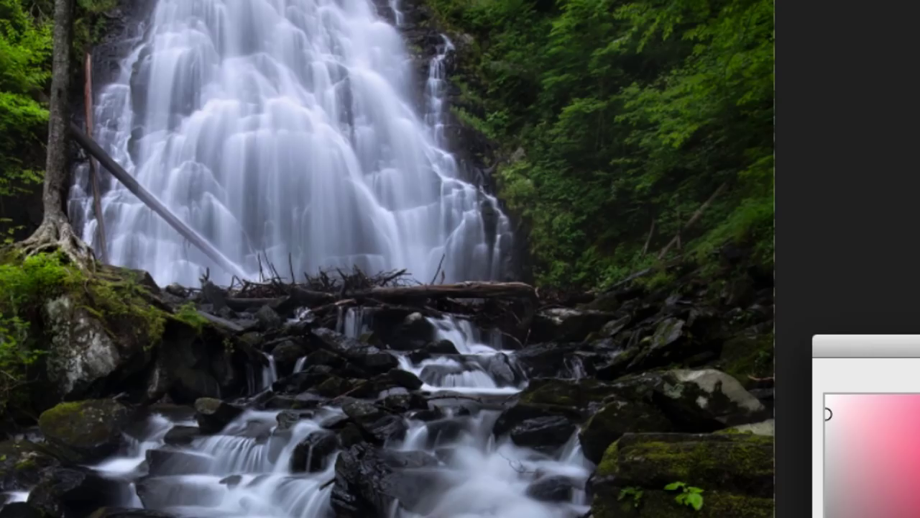
# Accept the chosen target colour and set the Curves 1 layer's blend mode to Color on the waterfall photo
pyautogui.press('Return')
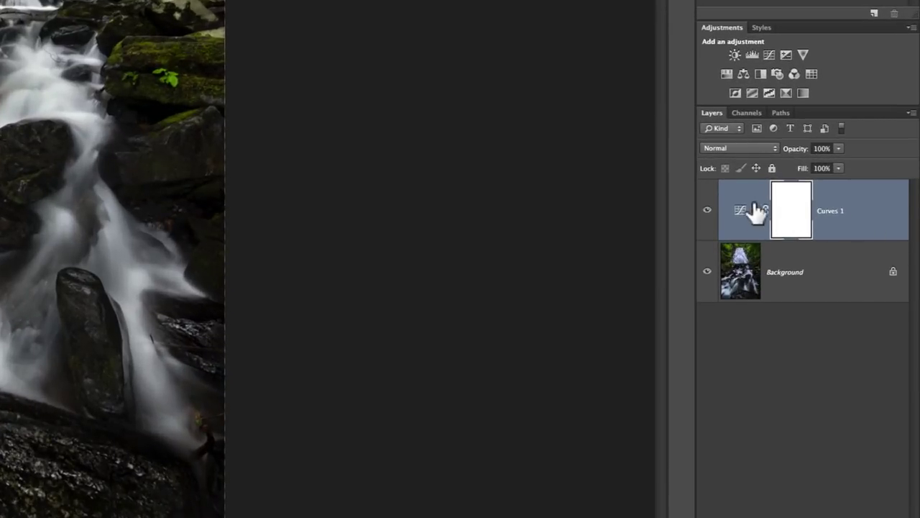
pyautogui.click(738, 149)
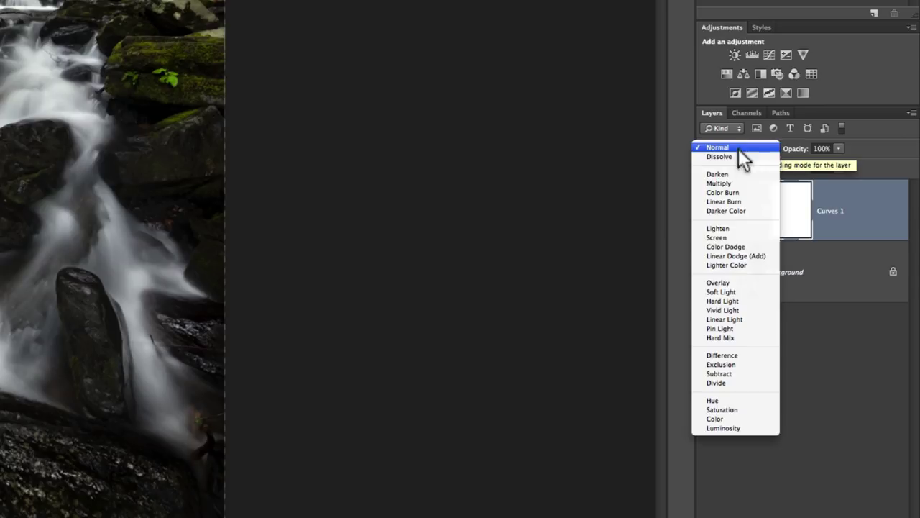
pyautogui.click(724, 417)
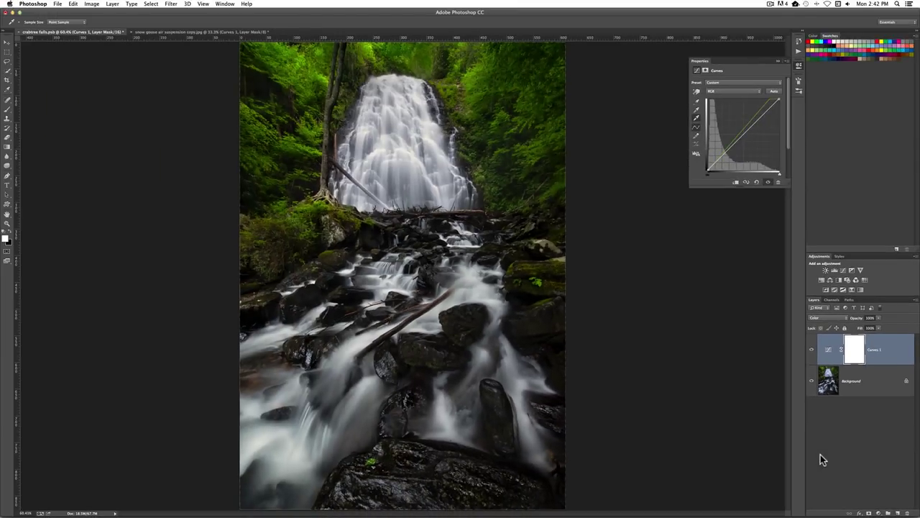
# Compare the waterfall photo with and without the Curves 1 colour correction
pyautogui.click(812, 349)
pyautogui.click(812, 350)
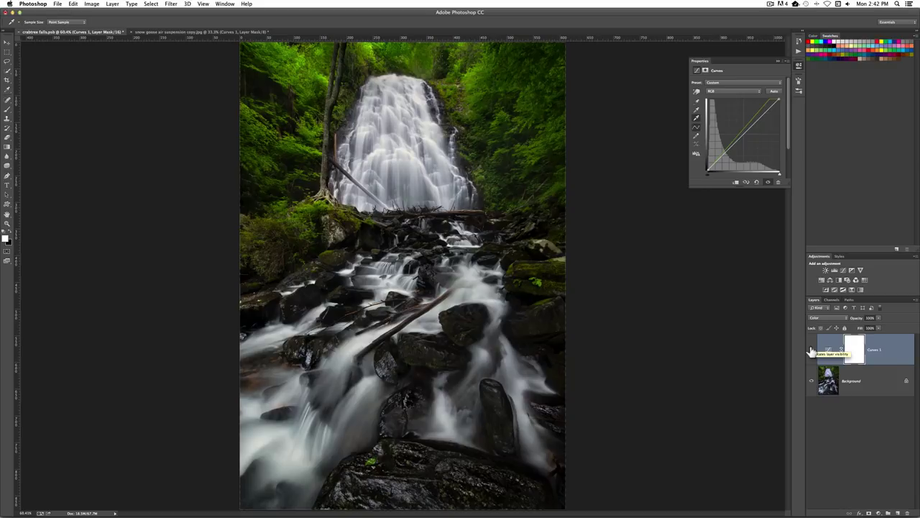
pyautogui.click(812, 350)
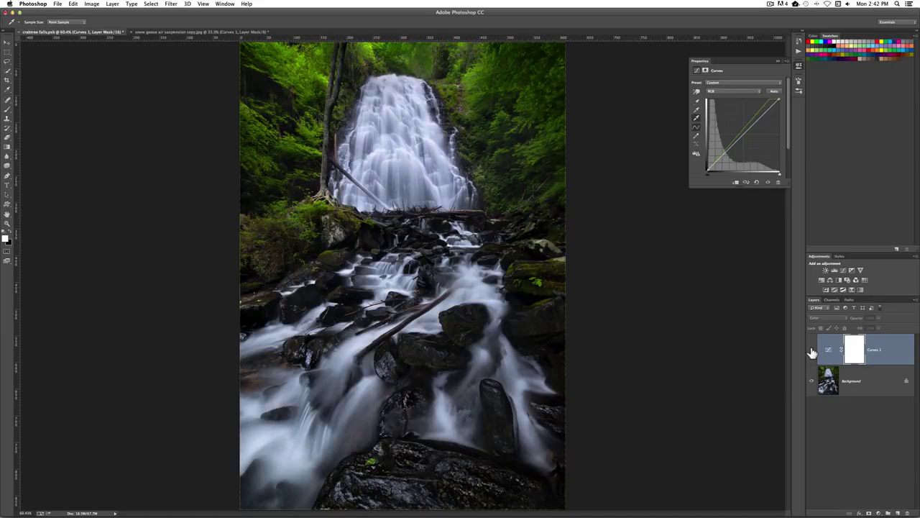
pyautogui.click(812, 350)
pyautogui.click(811, 350)
pyautogui.click(812, 351)
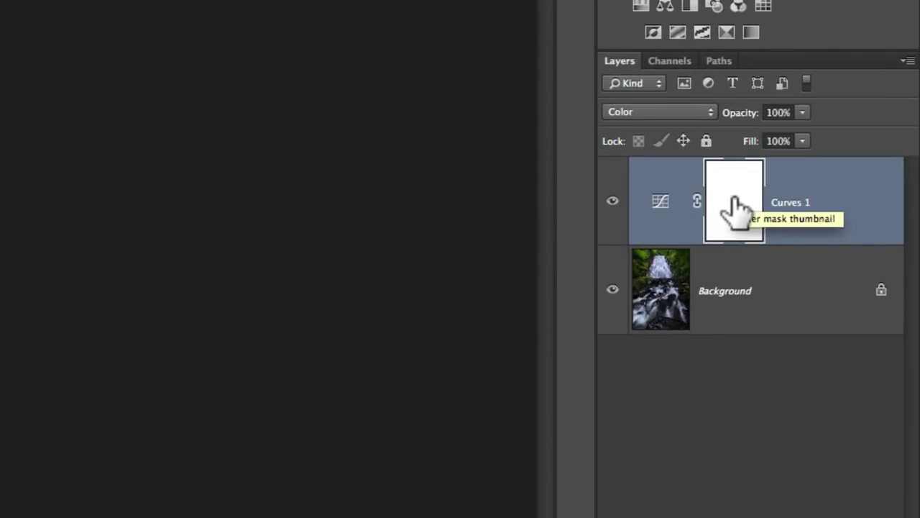
pyautogui.moveTo(750, 115); pyautogui.dragTo(772, 115)
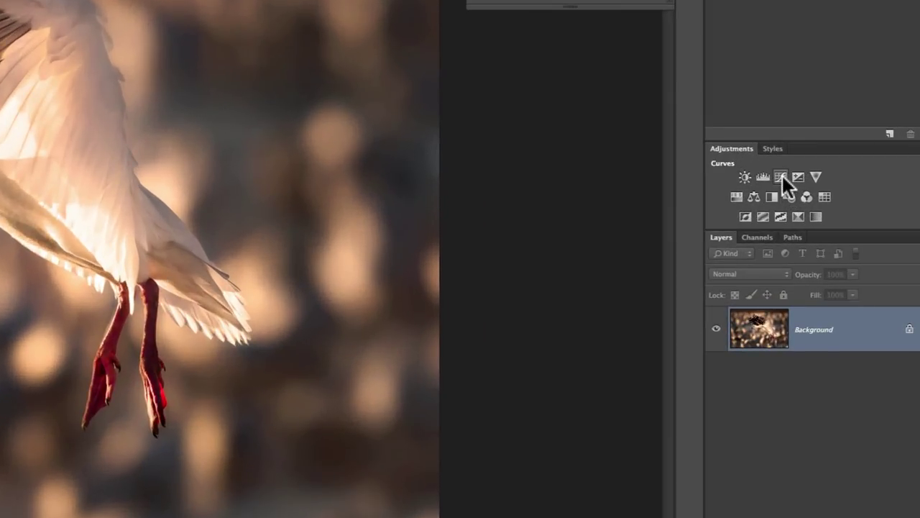
# Add a Curves adjustment layer to the goose photo and set its target highlight colour to RGB 245, 245, 245 without saving it as default
pyautogui.click(782, 176)
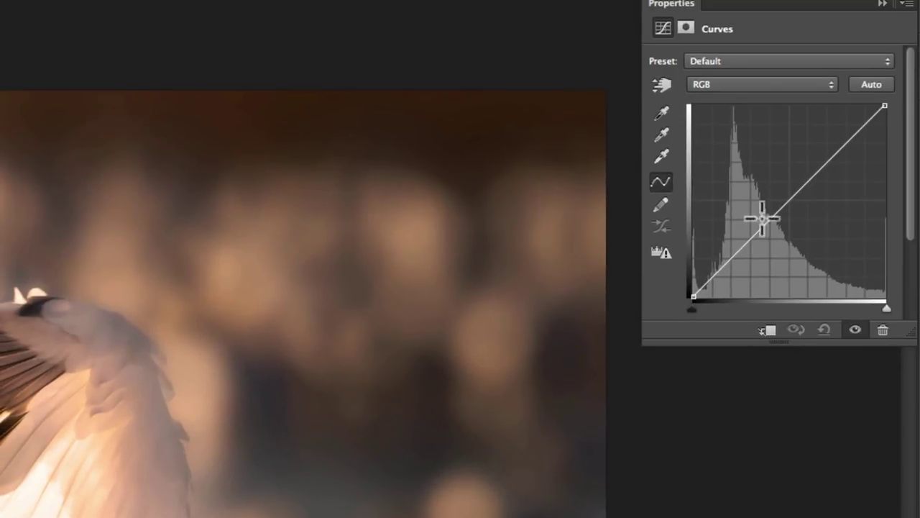
pyautogui.doubleClick(662, 157)
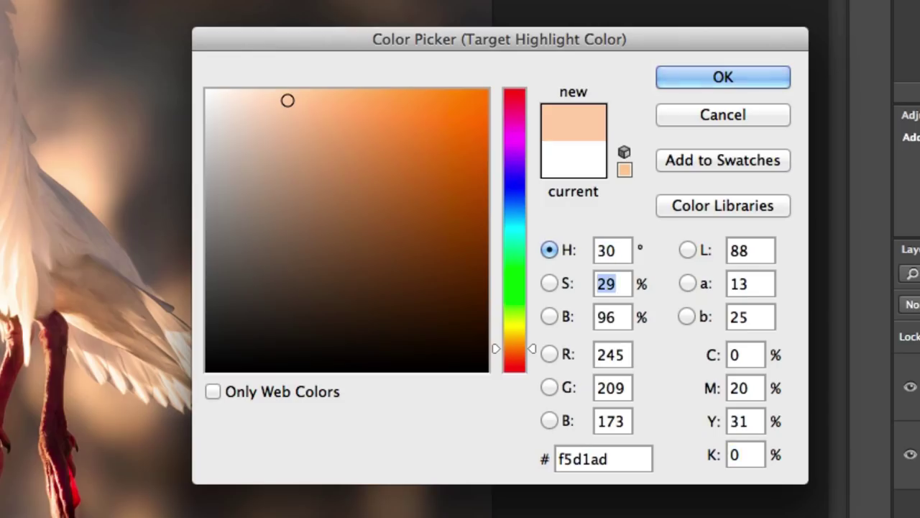
pyautogui.press('Tab')
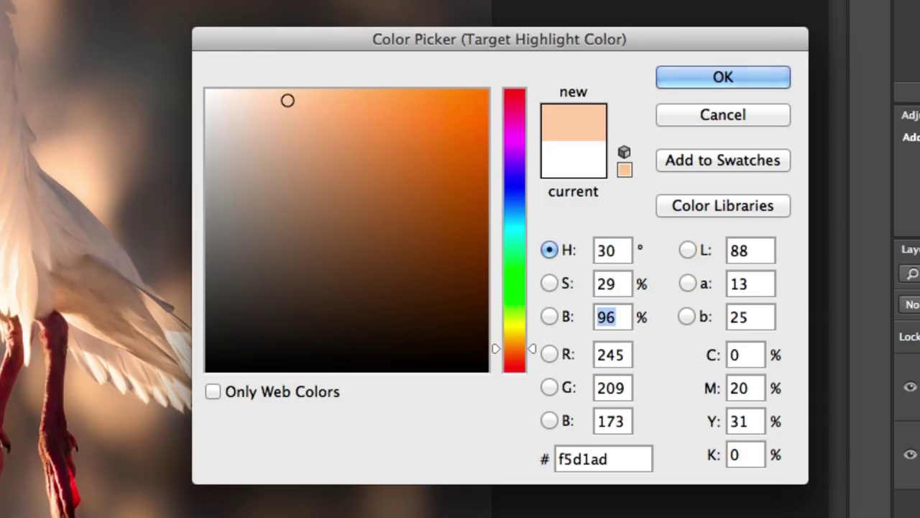
pyautogui.press('Tab')
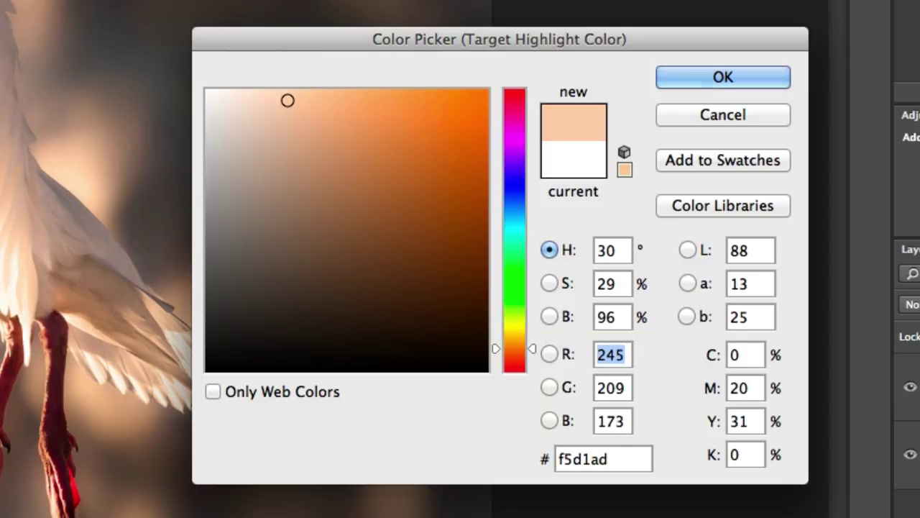
pyautogui.press('Tab')
pyautogui.write('245')
pyautogui.press('Tab')
pyautogui.write('245')
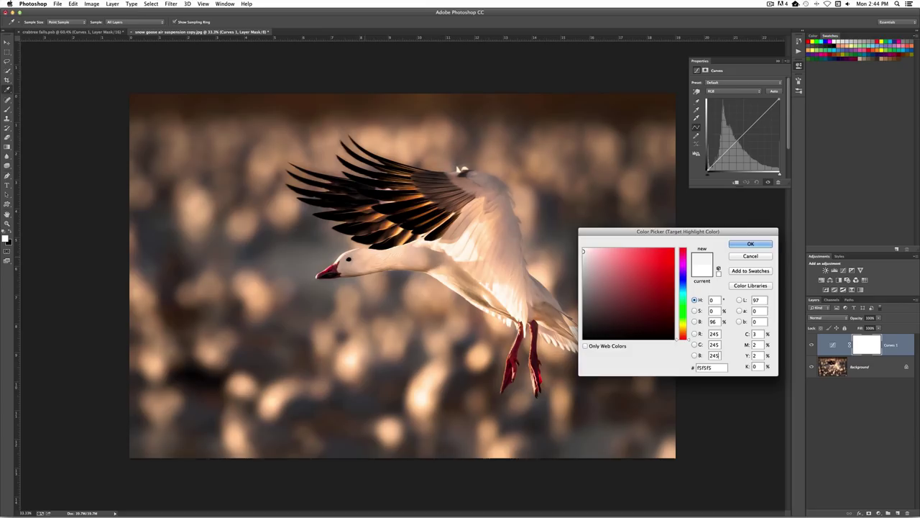
pyautogui.press('Return')
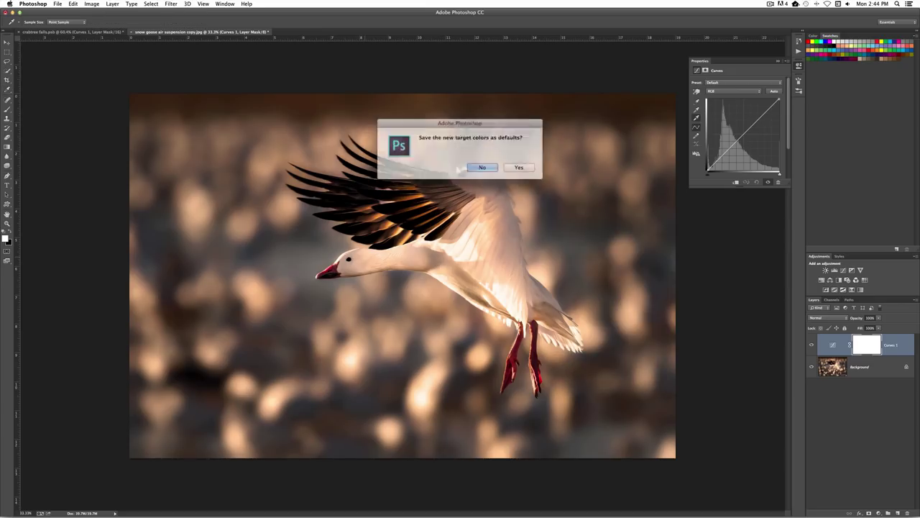
pyautogui.press('Return')
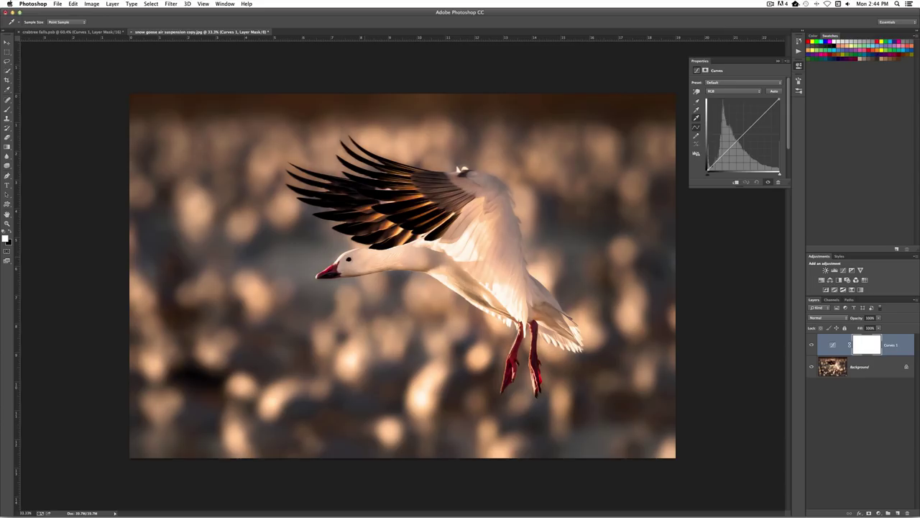
# Apply the white point to the goose's white feathers beneath the wing and set the Curves 1 layer's blend mode to Color
pyautogui.click(370, 250)
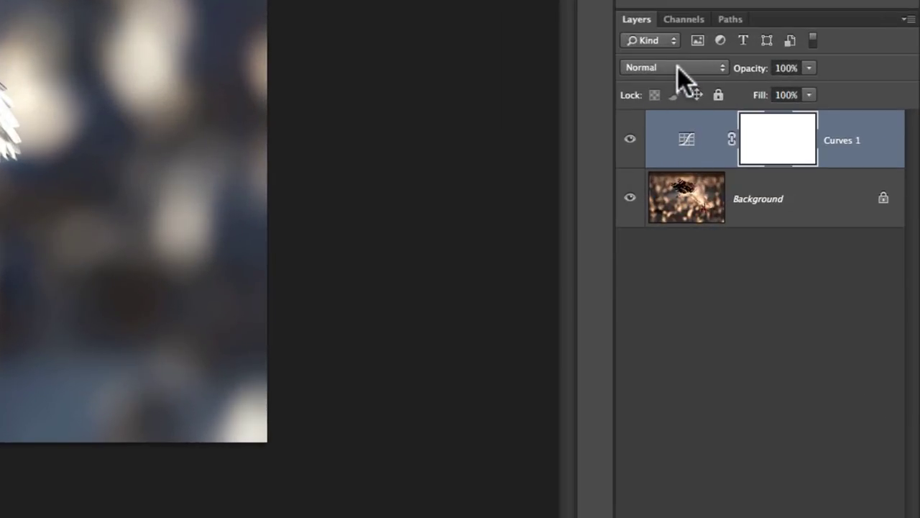
pyautogui.click(656, 70)
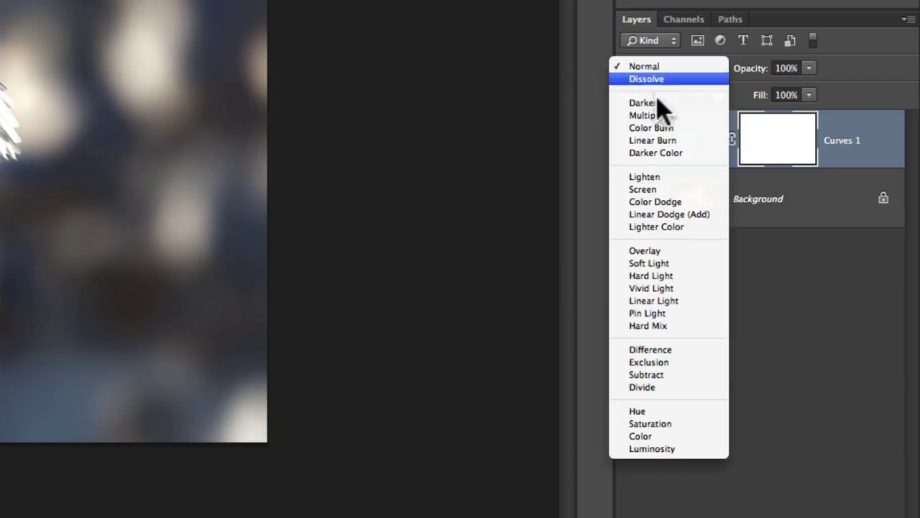
pyautogui.click(674, 435)
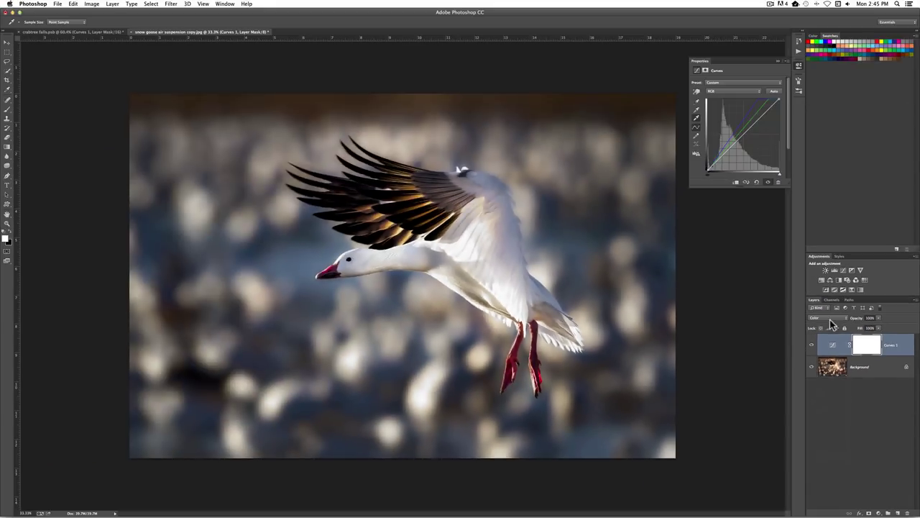
# Compare the Curves 1 layer in Normal and Color blend modes, ending on Color
pyautogui.click(828, 317)
pyautogui.click(818, 181)
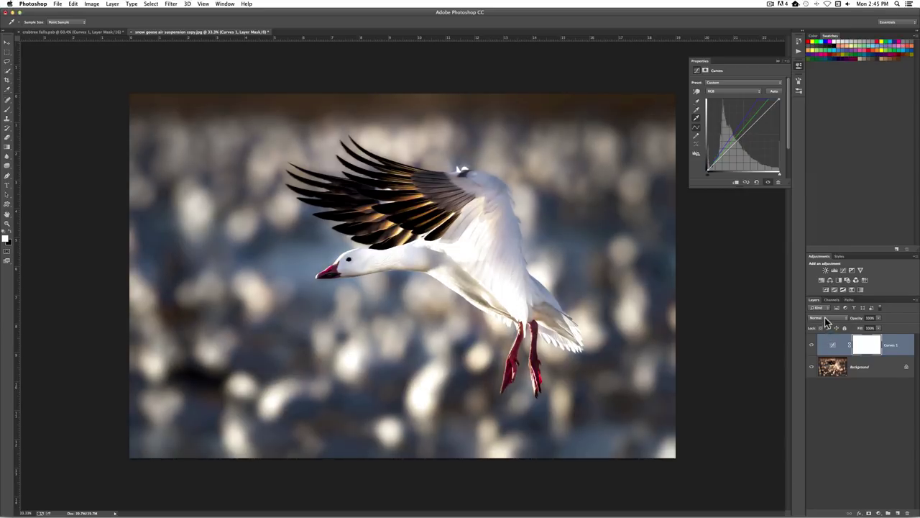
pyautogui.click(827, 318)
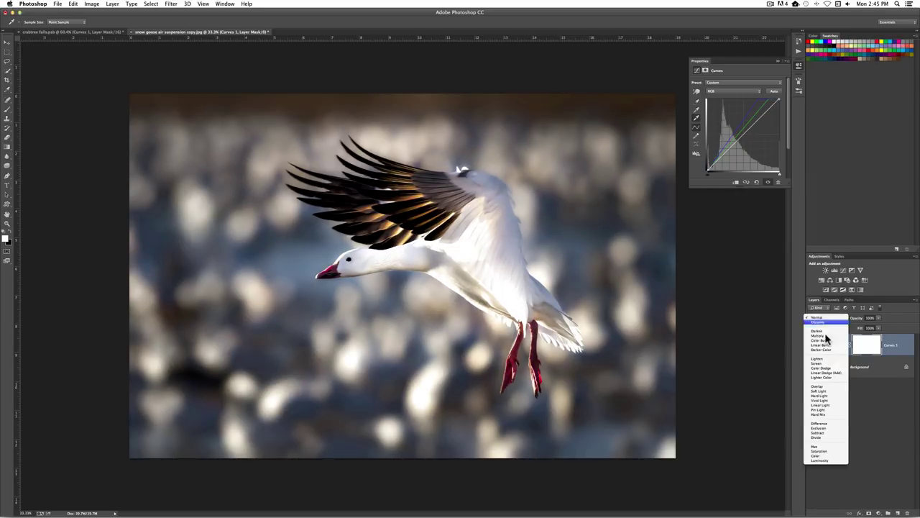
pyautogui.click(831, 455)
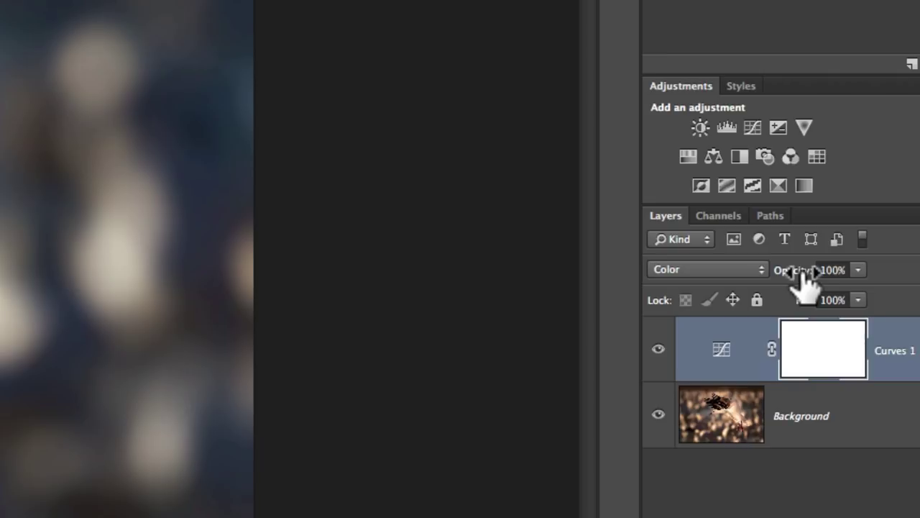
# Lower the Curves 1 layer's opacity to soften the colour correction, comparing the goose photo with and without the layer
pyautogui.moveTo(804, 284); pyautogui.dragTo(785, 279)
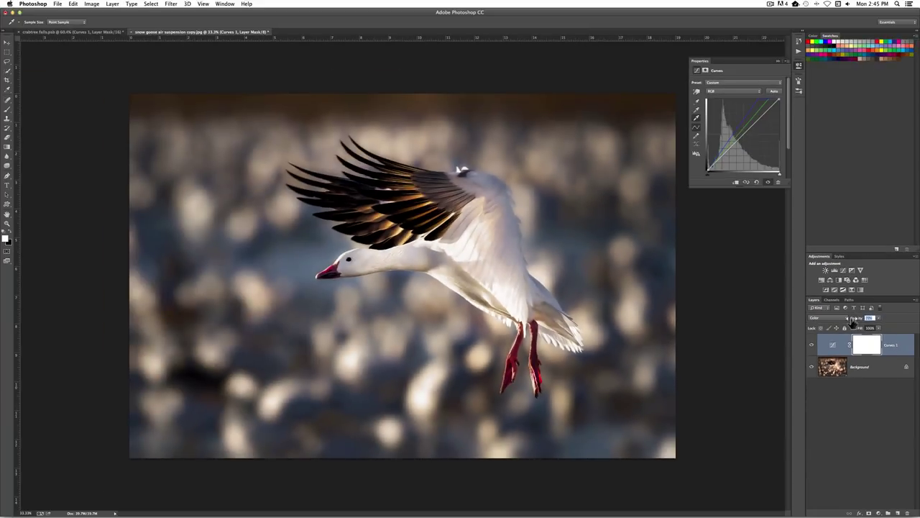
pyautogui.moveTo(853, 322); pyautogui.dragTo(848, 323)
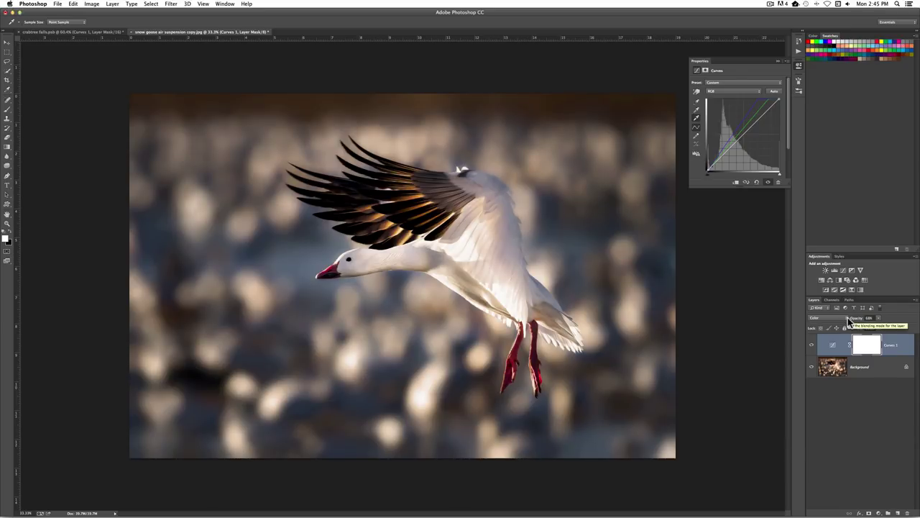
pyautogui.click(812, 346)
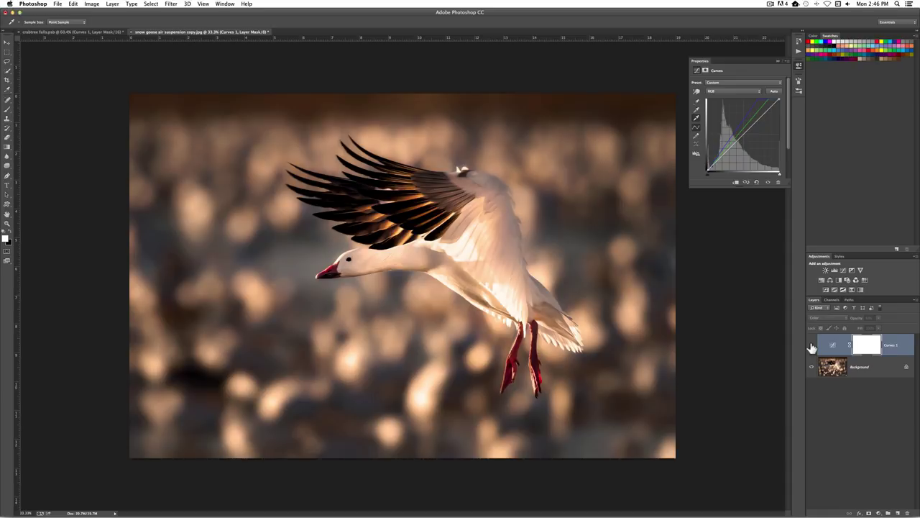
pyautogui.click(812, 346)
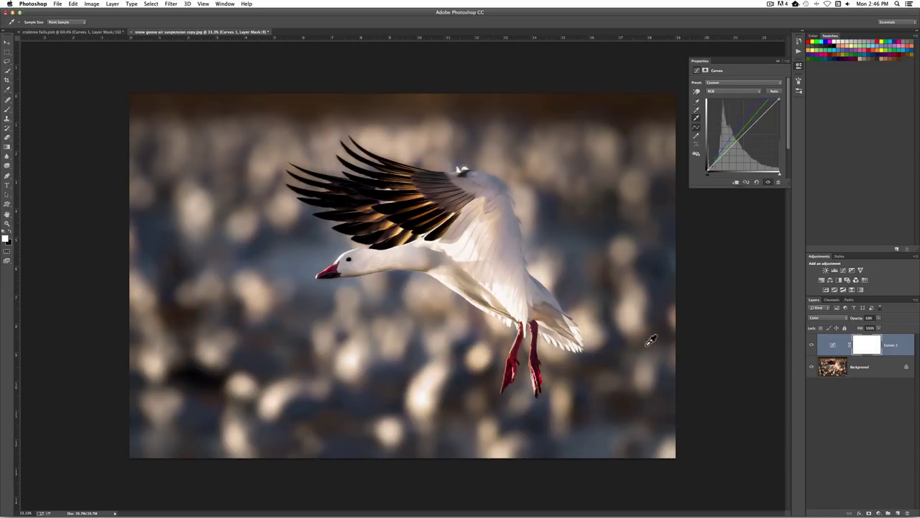
pyautogui.click(859, 320)
pyautogui.moveTo(860, 320); pyautogui.dragTo(857, 322)
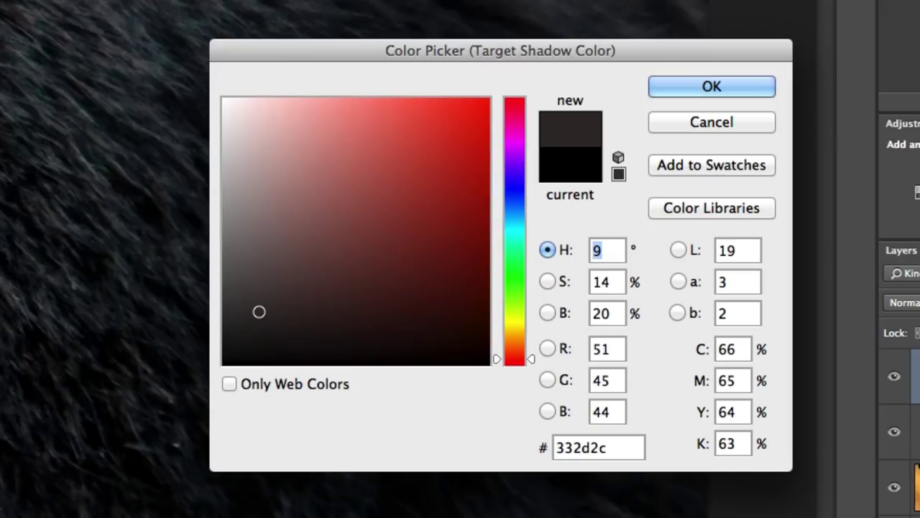
# Set the target shadow colour's red and green values to 44 so they match its blue value
pyautogui.press('Tab')
pyautogui.press('Tab')
pyautogui.press('Tab')
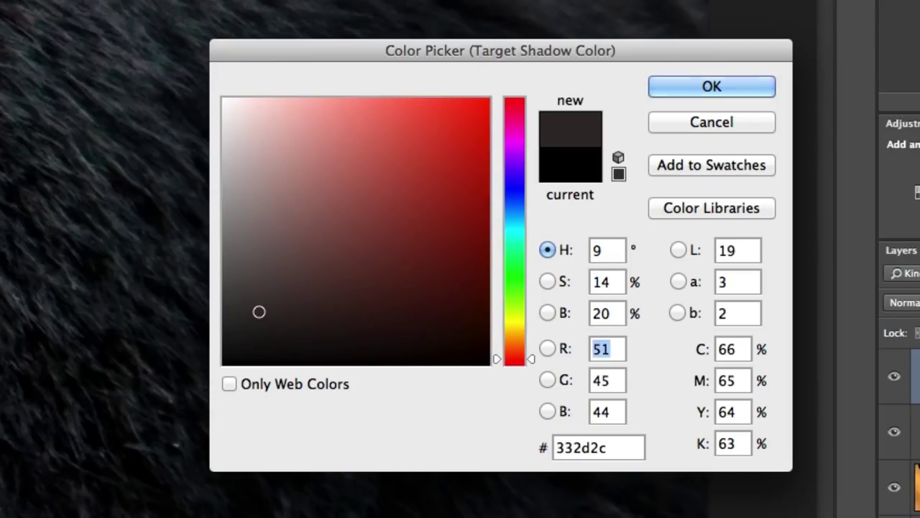
pyautogui.write('44')
pyautogui.press('Tab')
pyautogui.write('44')
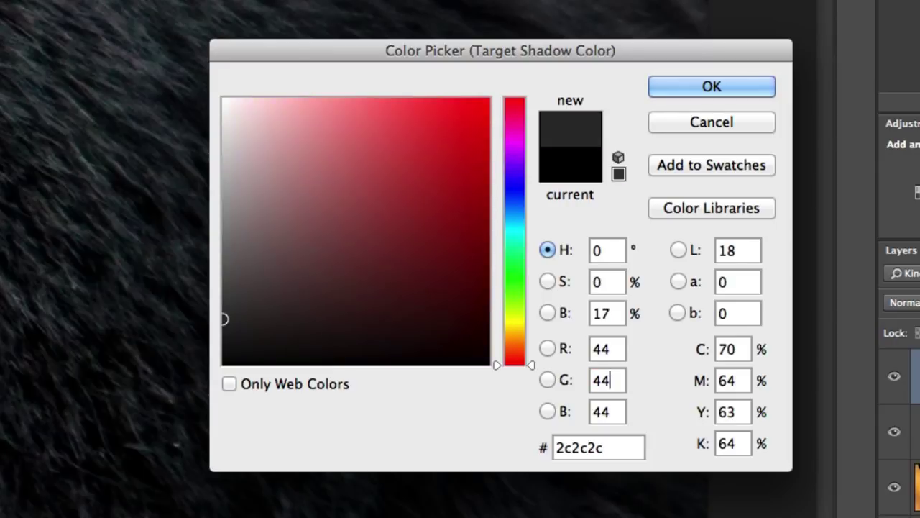